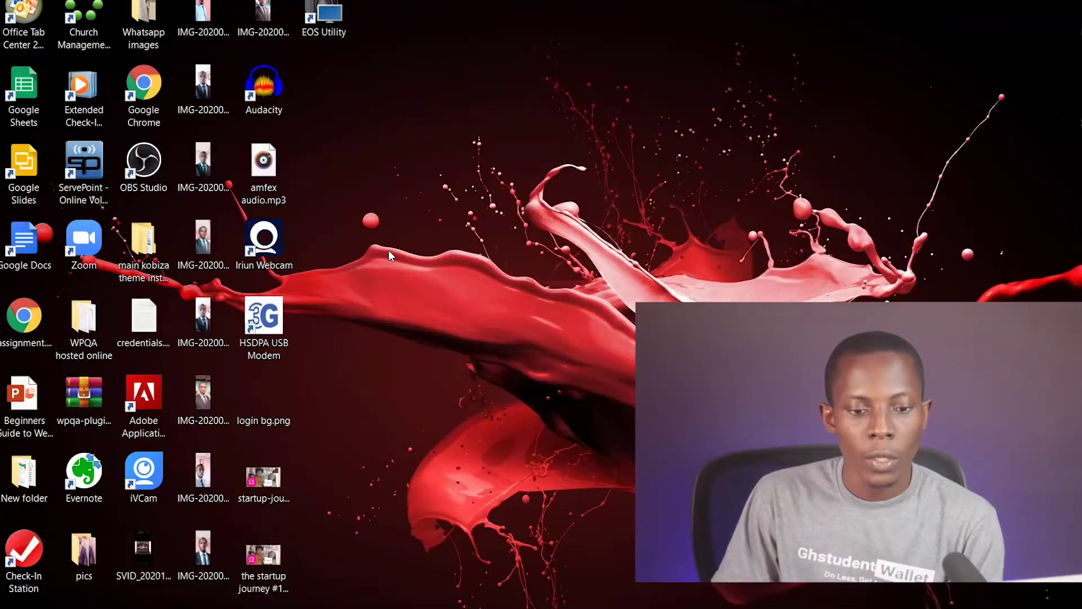
Step: Launch Chrome and open the History page with Ctrl+H
{"action": "double_click", "coordinate": [142, 87]}
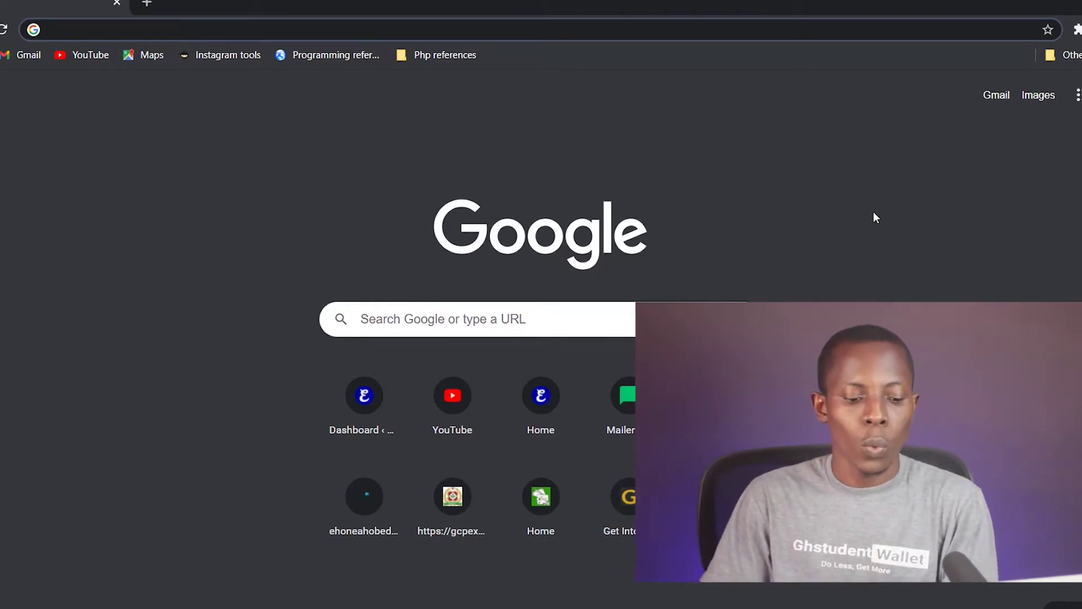
{"action": "key", "text": "ctrl+h"}
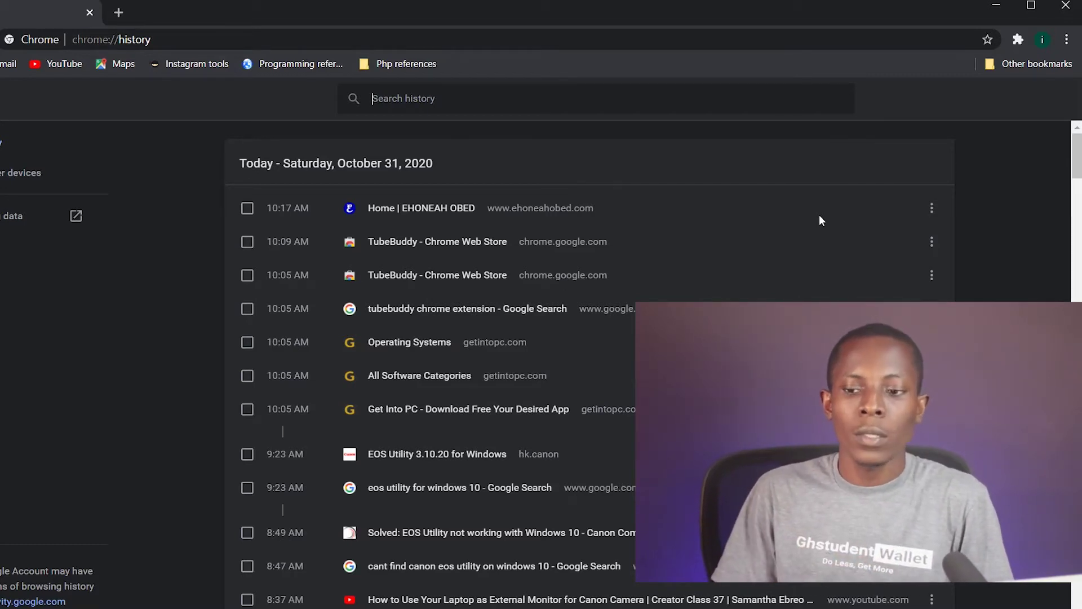
{"action": "left_click", "coordinate": [1071, 45]}
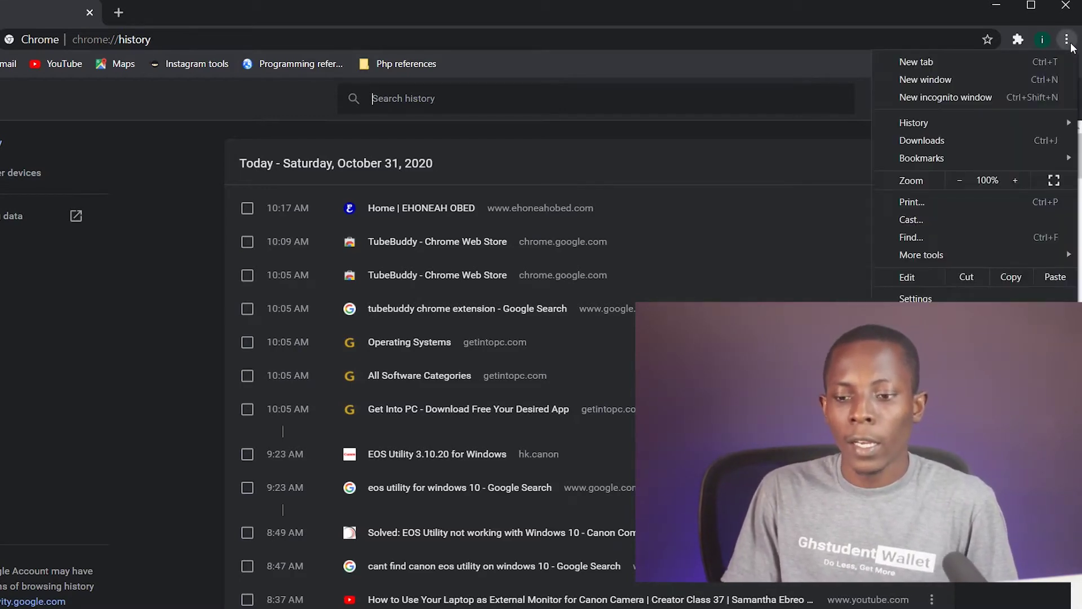
{"action": "mouse_move", "coordinate": [962, 123]}
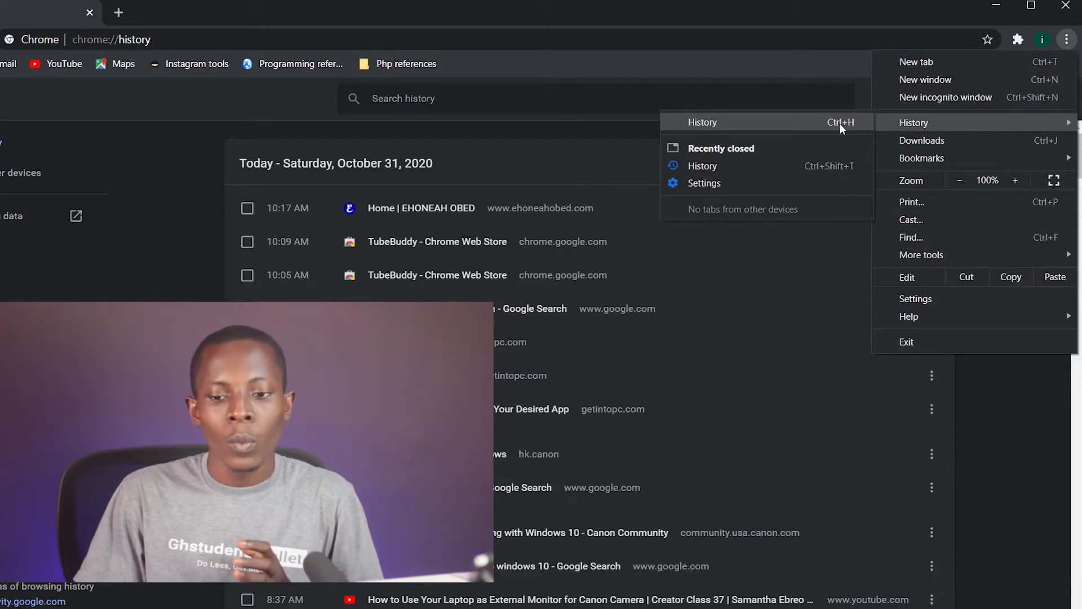
{"action": "left_click", "coordinate": [756, 124]}
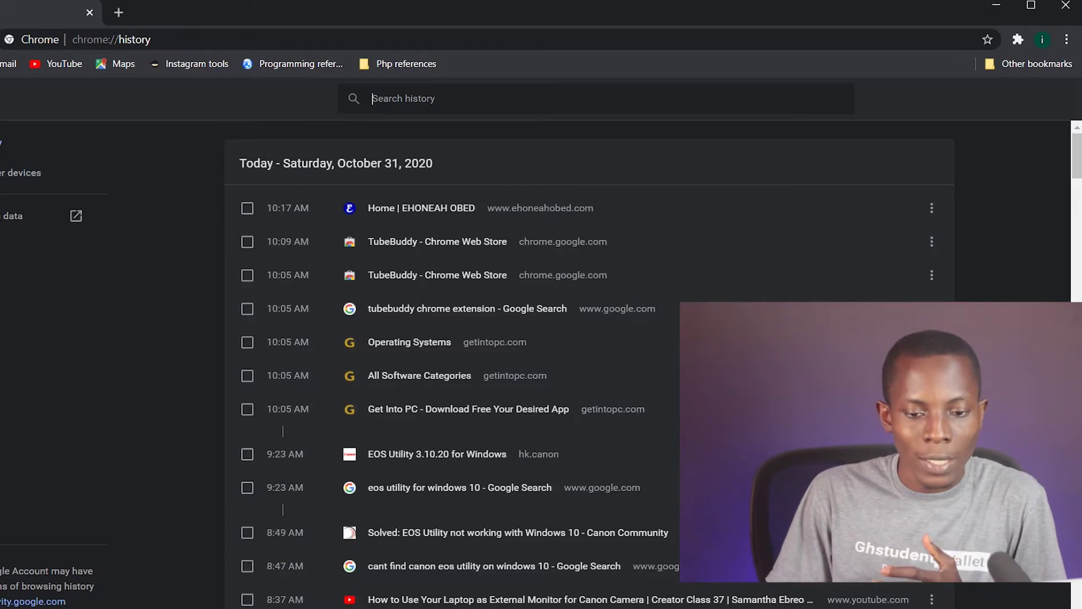
Step: Scroll through the history list and return to the top of Saturday, October 31, 2020
{"action": "scroll", "coordinate": [589, 369], "scroll_direction": "down", "scroll_amount": 1}
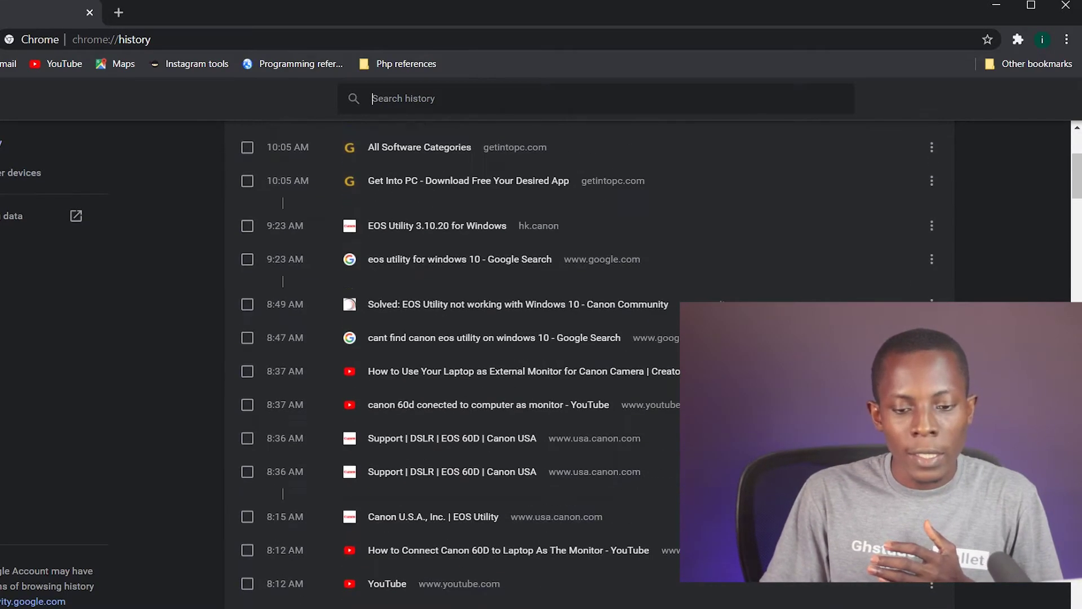
{"action": "scroll", "coordinate": [589, 364], "scroll_direction": "down", "scroll_amount": 7}
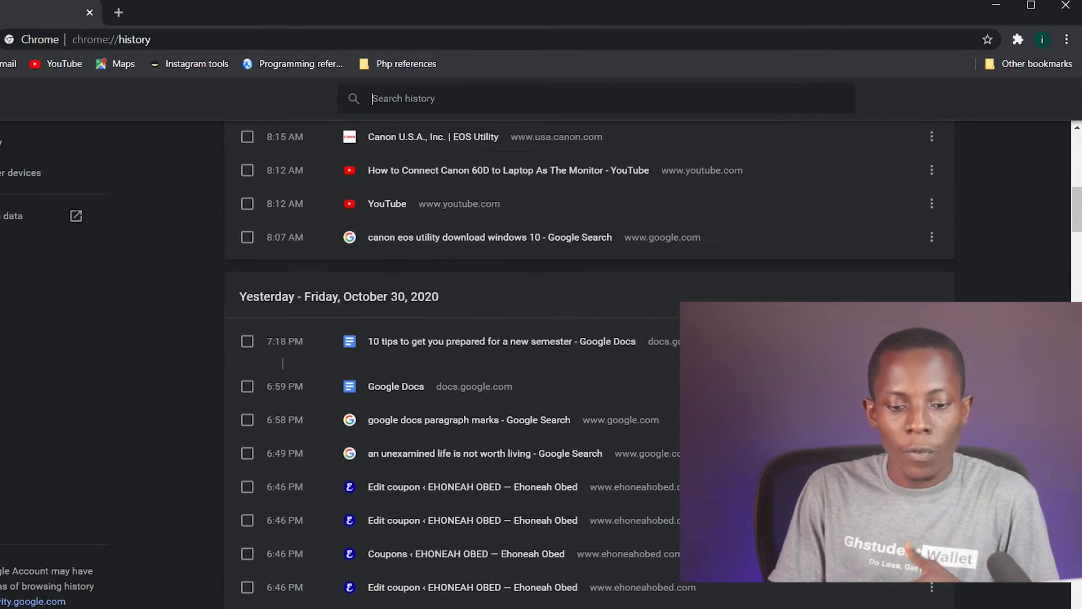
{"action": "scroll", "coordinate": [529, 287], "scroll_direction": "down", "scroll_amount": 3}
{"action": "scroll", "coordinate": [528, 287], "scroll_direction": "up", "scroll_amount": 15}
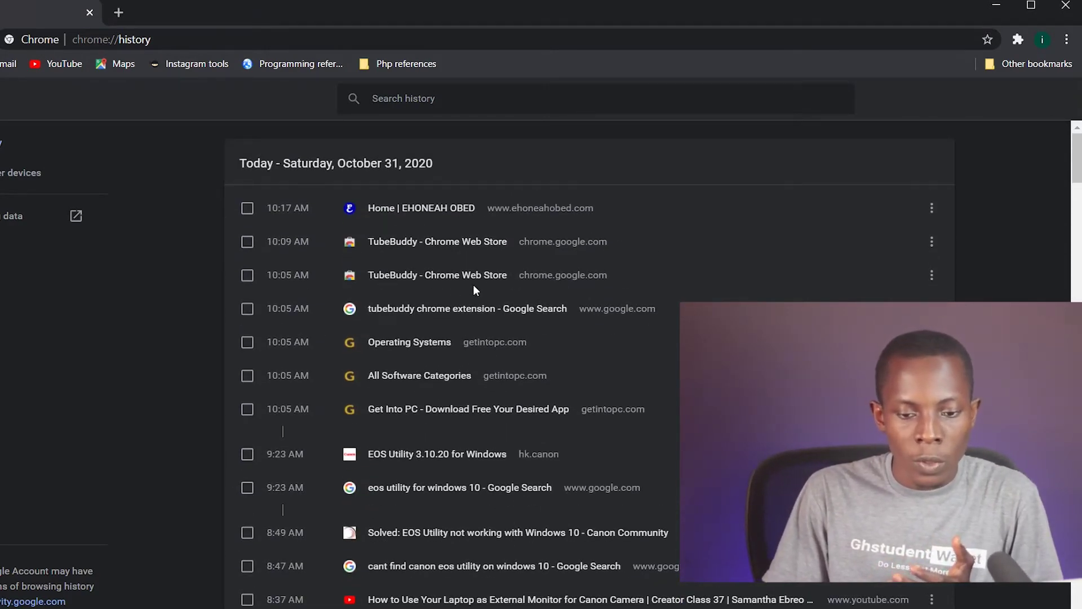
{"action": "scroll", "coordinate": [592, 324], "scroll_direction": "down", "scroll_amount": 15}
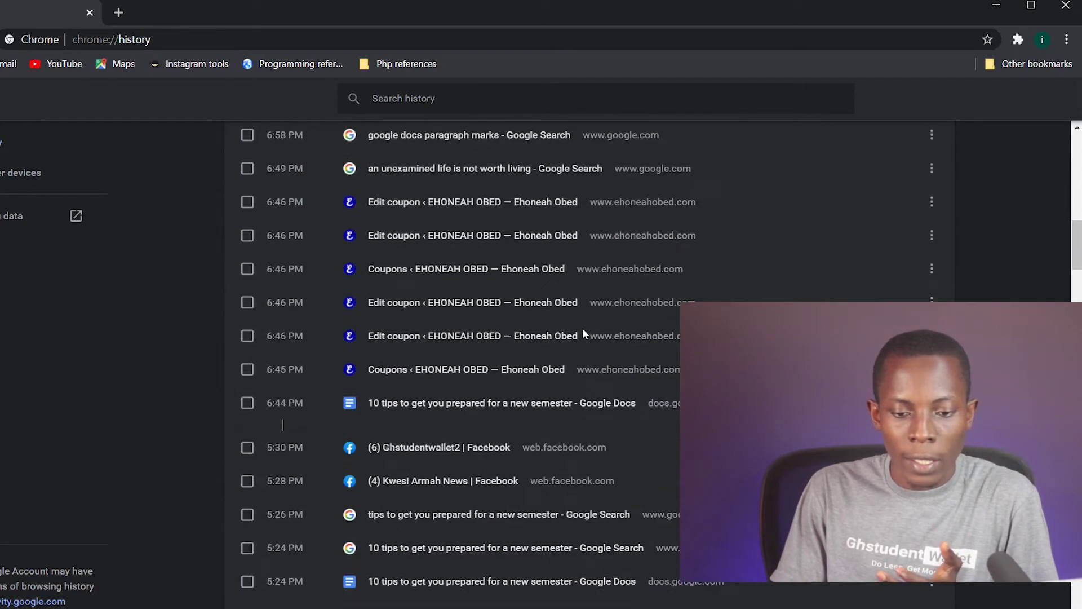
{"action": "scroll", "coordinate": [583, 333], "scroll_direction": "down", "scroll_amount": 18}
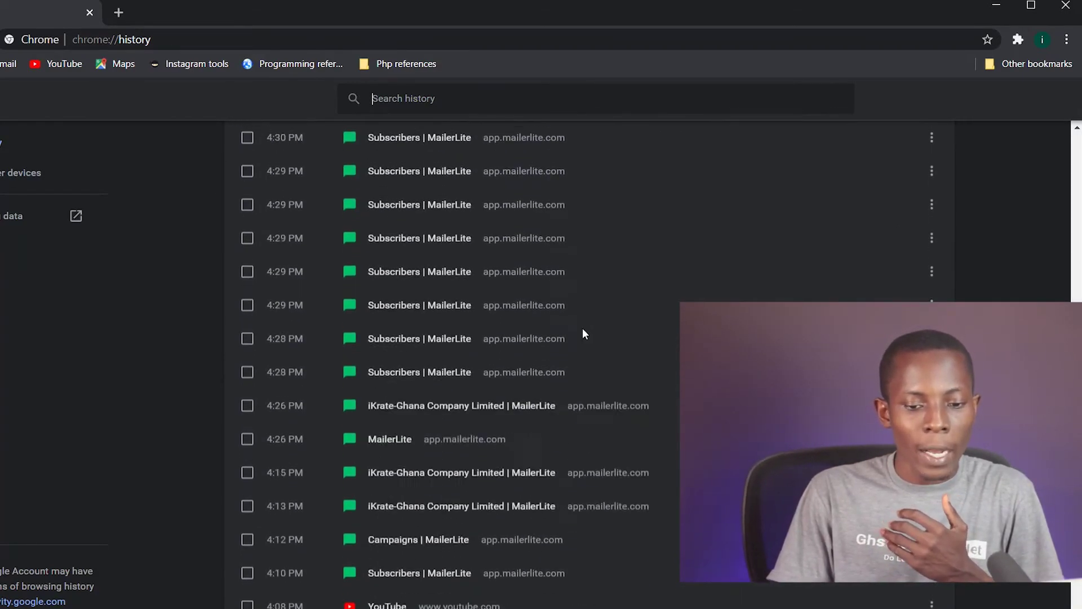
{"action": "scroll", "coordinate": [583, 334], "scroll_direction": "down", "scroll_amount": 20}
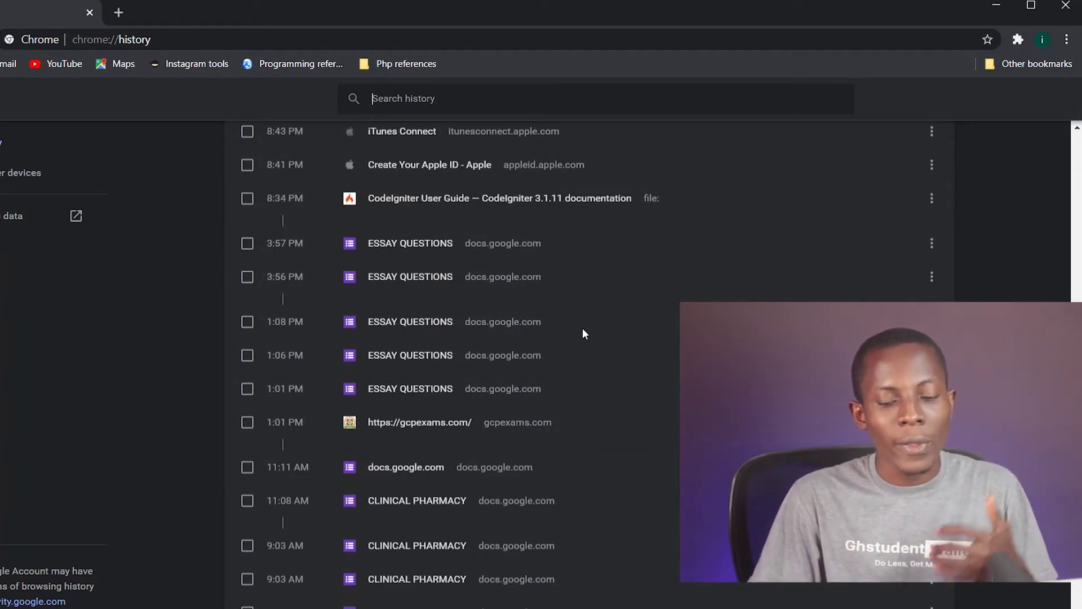
{"action": "scroll", "coordinate": [583, 334], "scroll_direction": "down", "scroll_amount": 7}
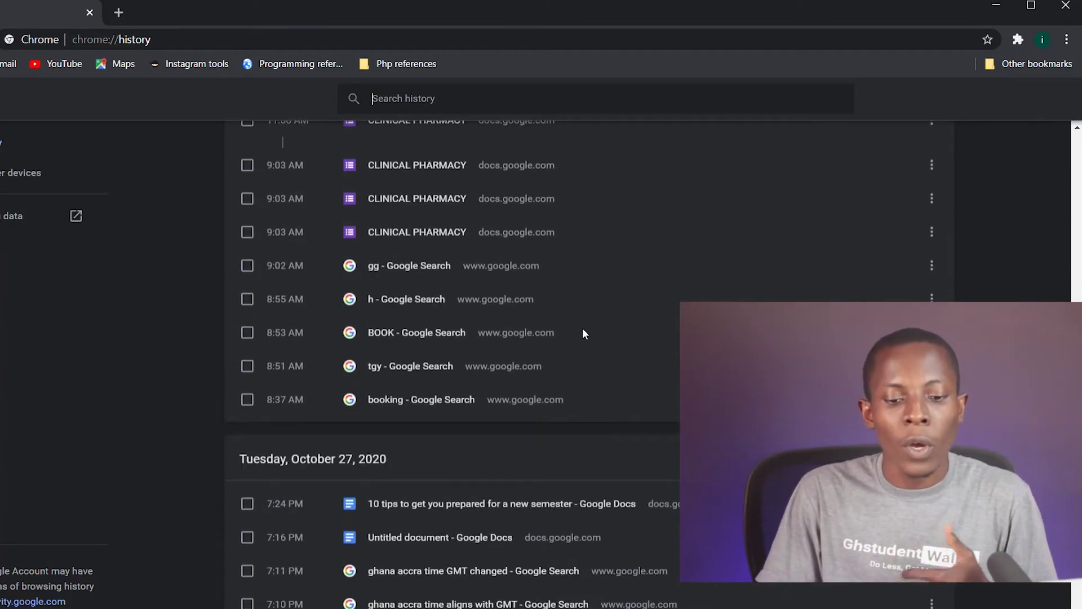
{"action": "scroll", "coordinate": [583, 333], "scroll_direction": "down", "scroll_amount": 8}
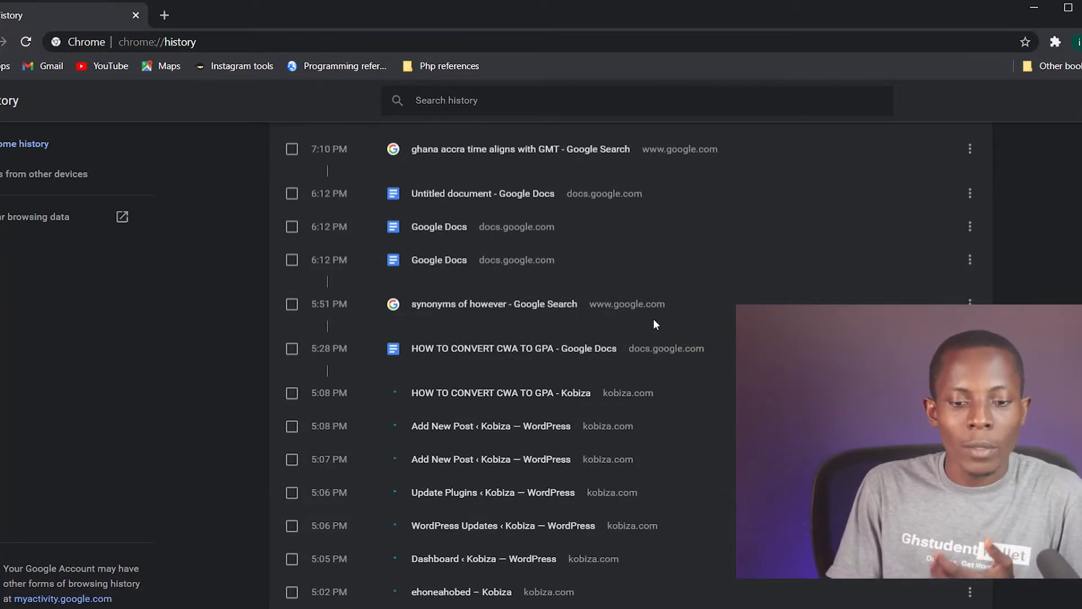
{"action": "scroll", "coordinate": [654, 319], "scroll_direction": "down", "scroll_amount": 3}
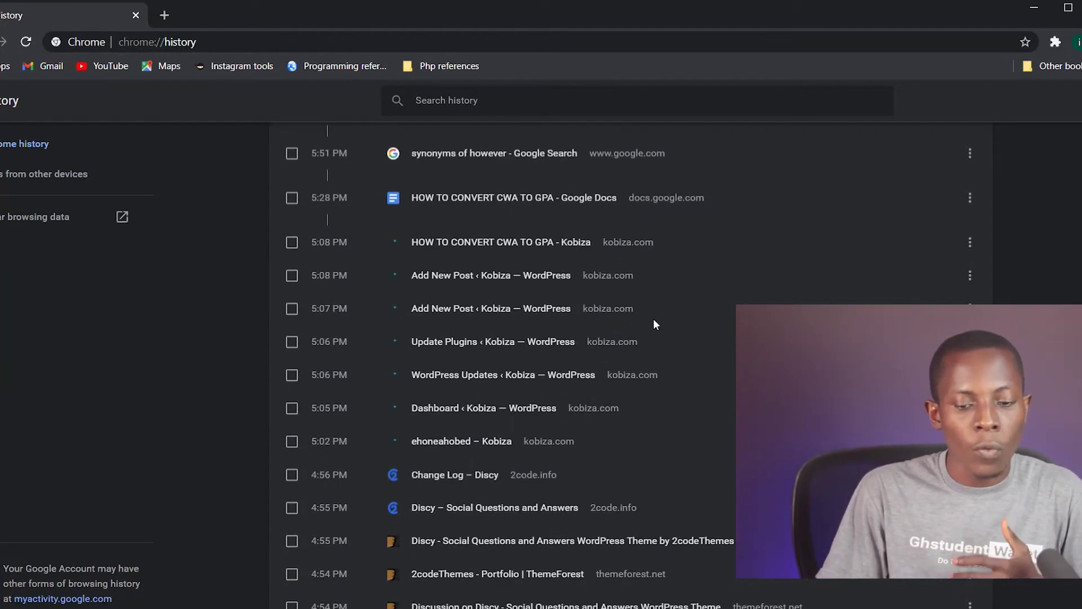
{"action": "scroll", "coordinate": [654, 320], "scroll_direction": "down", "scroll_amount": 10}
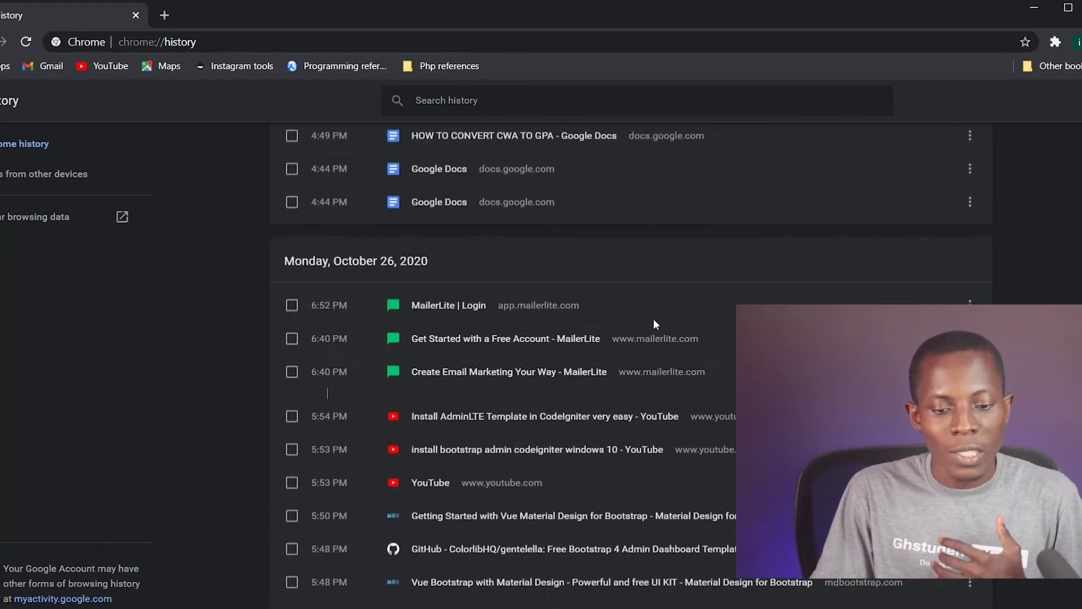
{"action": "scroll", "coordinate": [654, 319], "scroll_direction": "down", "scroll_amount": 15}
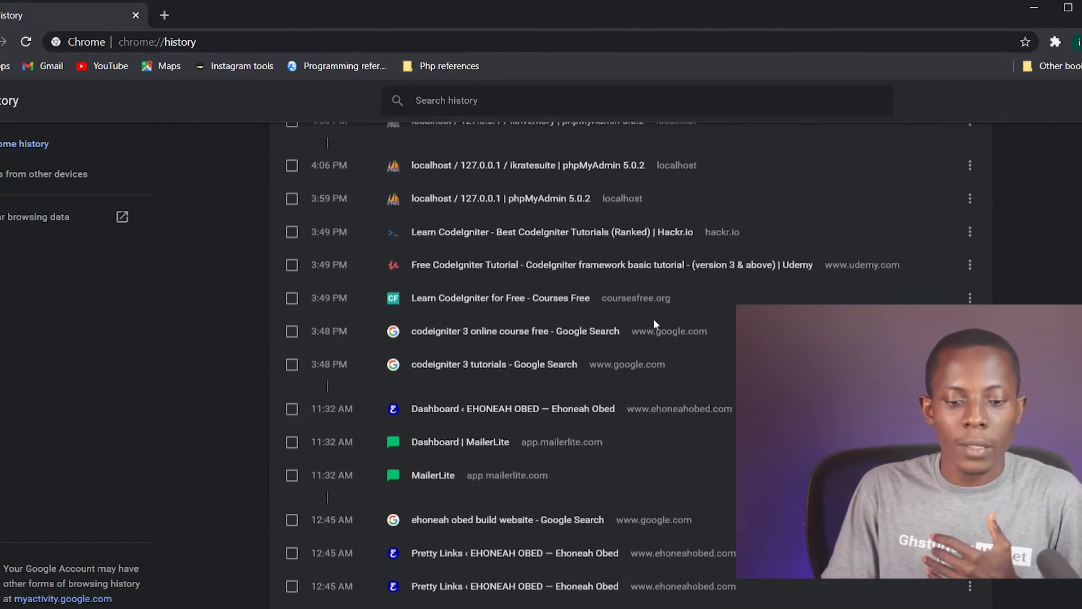
{"action": "scroll", "coordinate": [654, 319], "scroll_direction": "up", "scroll_amount": 15}
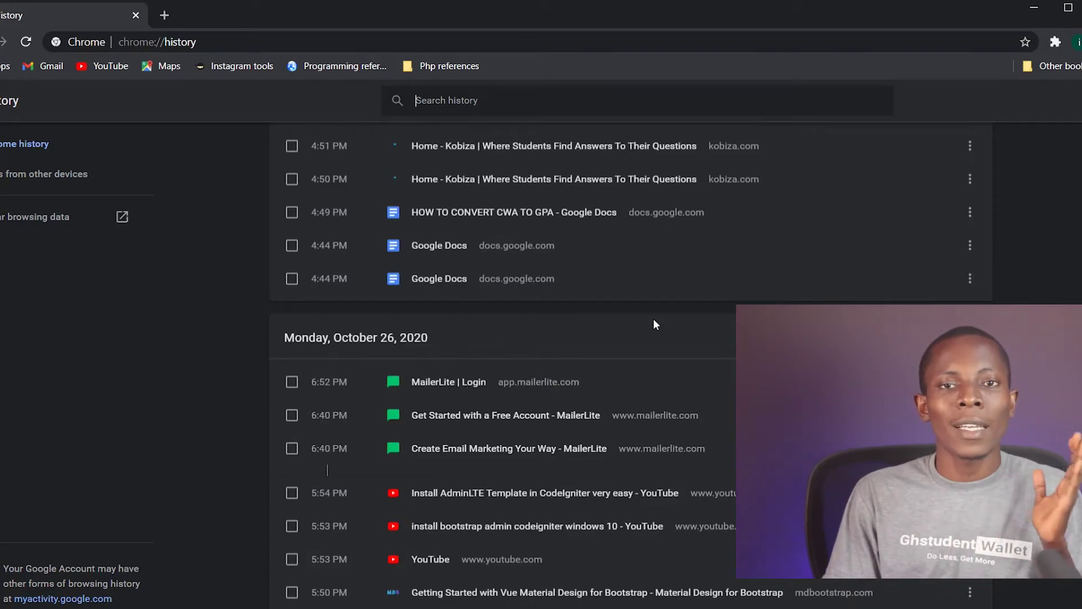
{"action": "scroll", "coordinate": [654, 319], "scroll_direction": "up", "scroll_amount": 20}
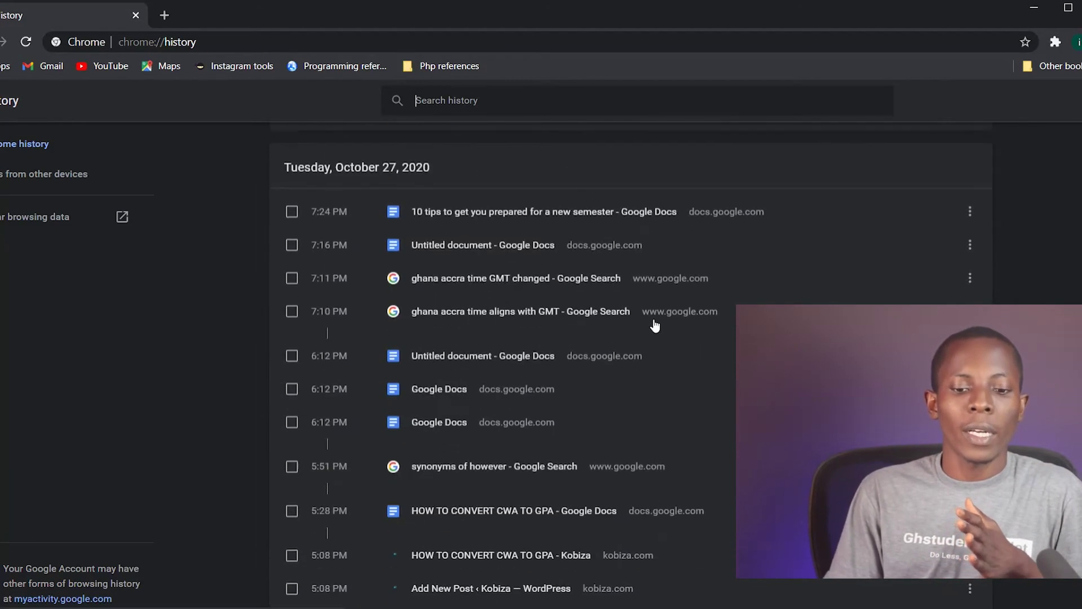
{"action": "scroll", "coordinate": [654, 319], "scroll_direction": "up", "scroll_amount": 20}
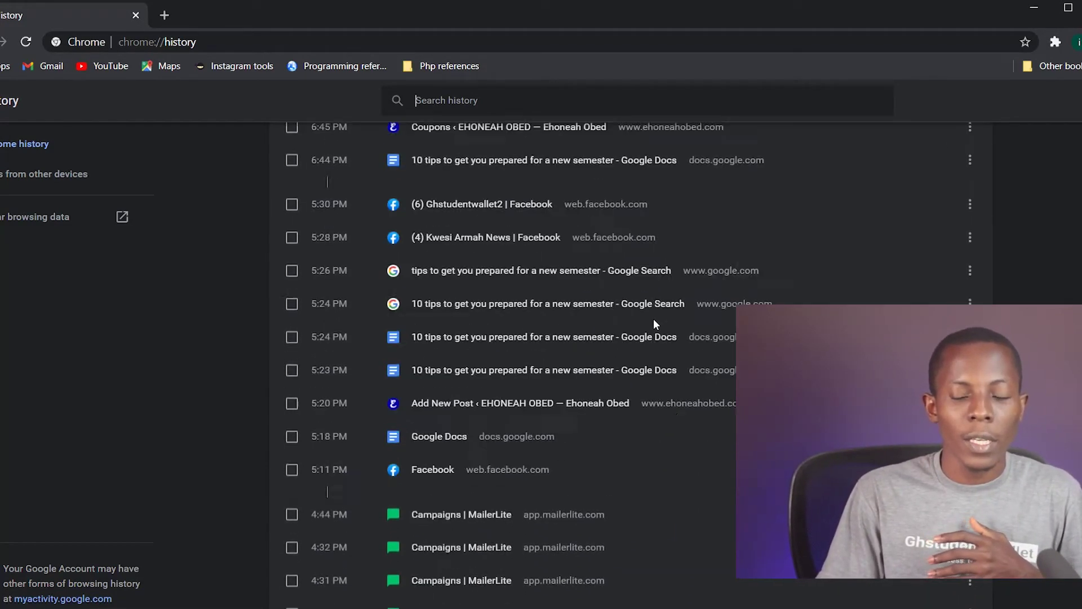
{"action": "scroll", "coordinate": [654, 319], "scroll_direction": "up", "scroll_amount": 5}
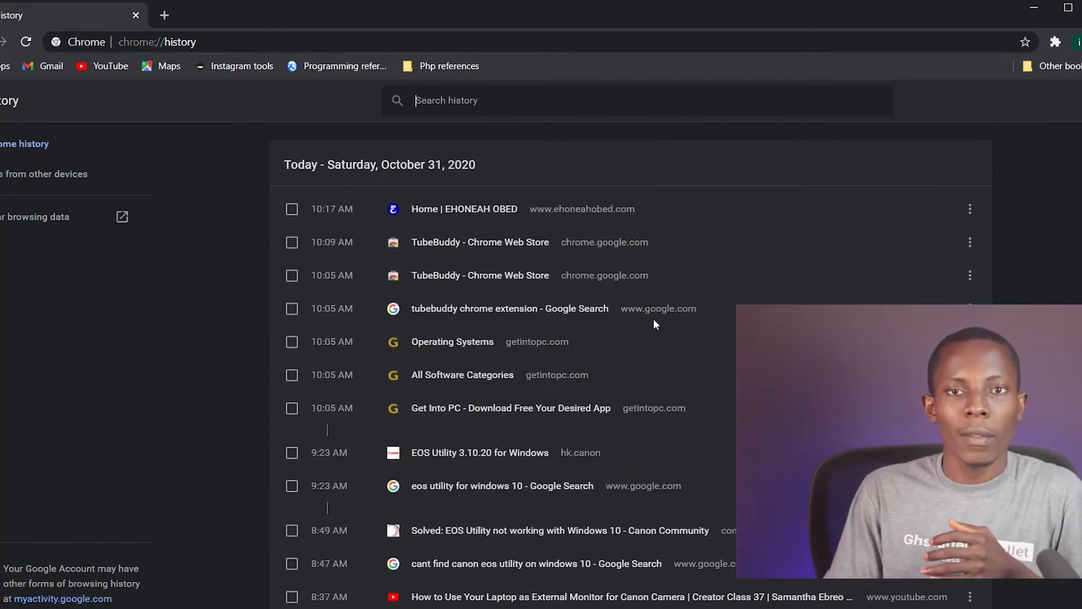
Step: Remove the 10:17 AM homepage and 10:09 AM TubeBuddy Web Store entries from history
{"action": "left_click", "coordinate": [291, 214]}
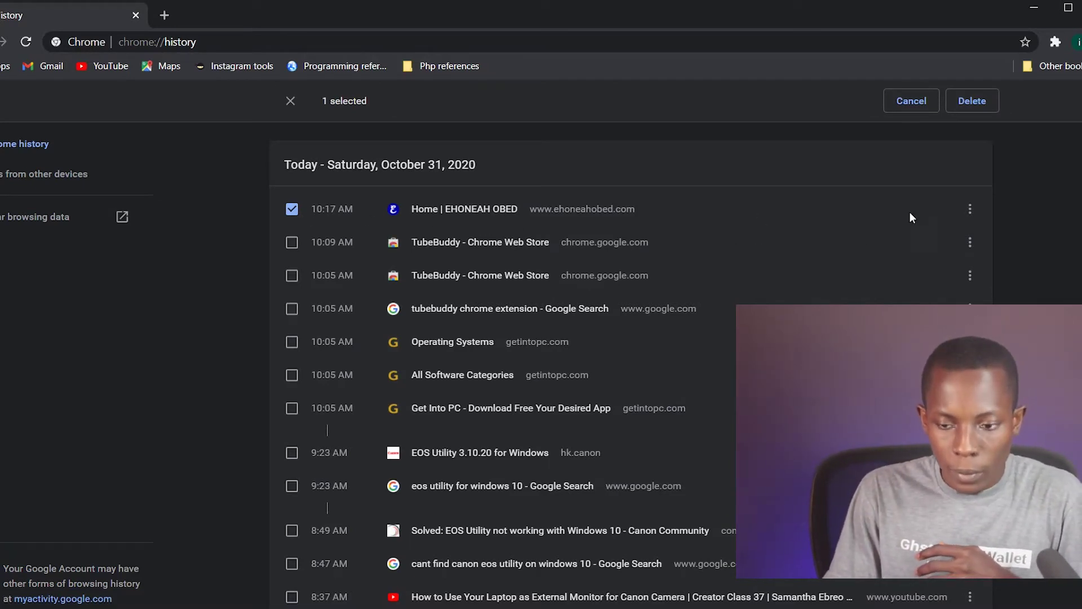
{"action": "left_click", "coordinate": [970, 213]}
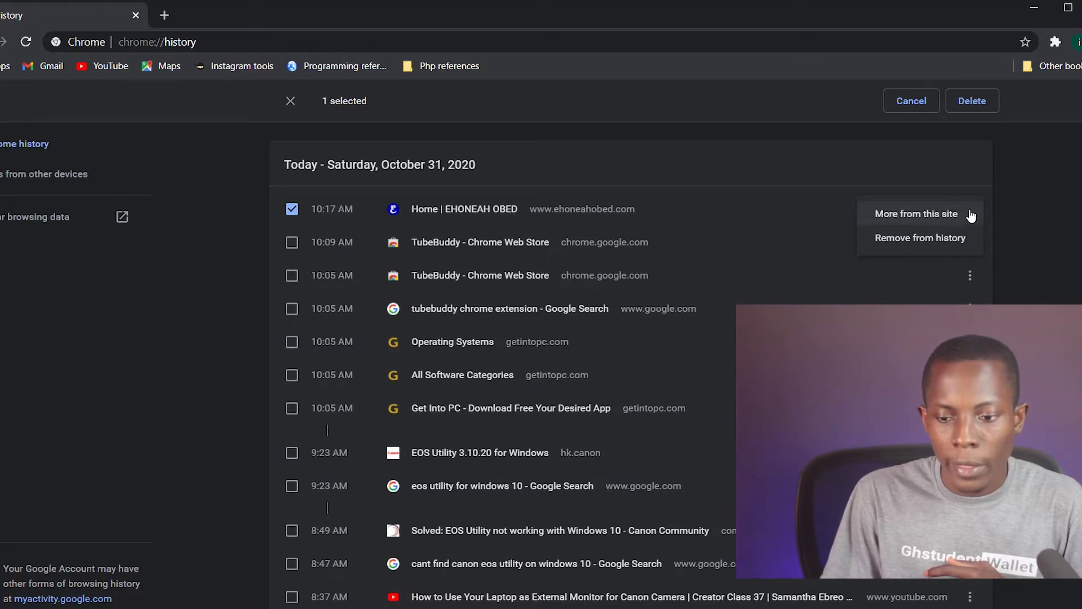
{"action": "left_click", "coordinate": [932, 244]}
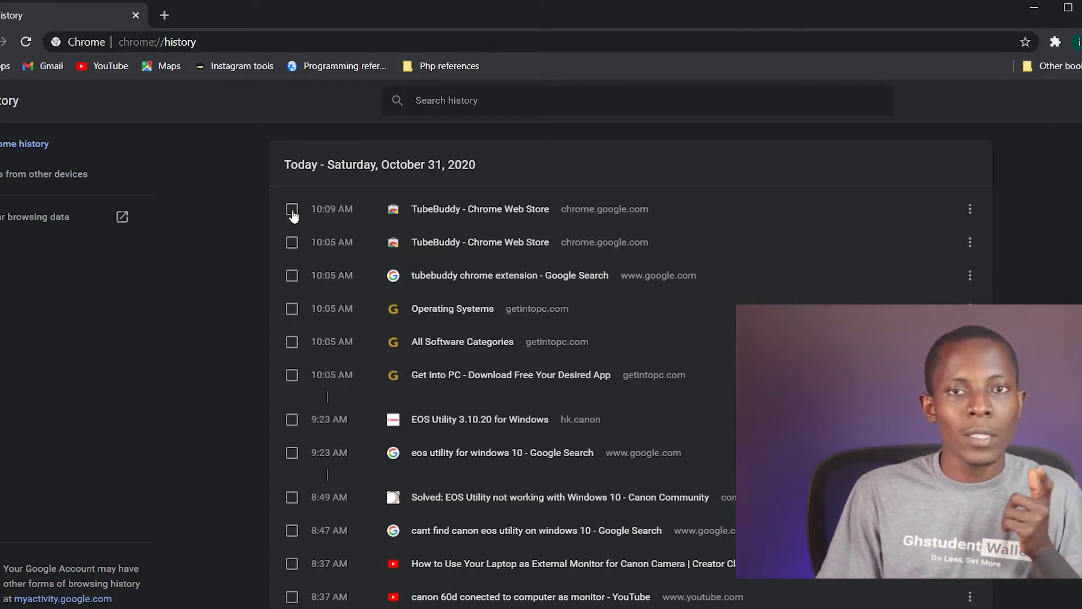
{"action": "left_click", "coordinate": [292, 210]}
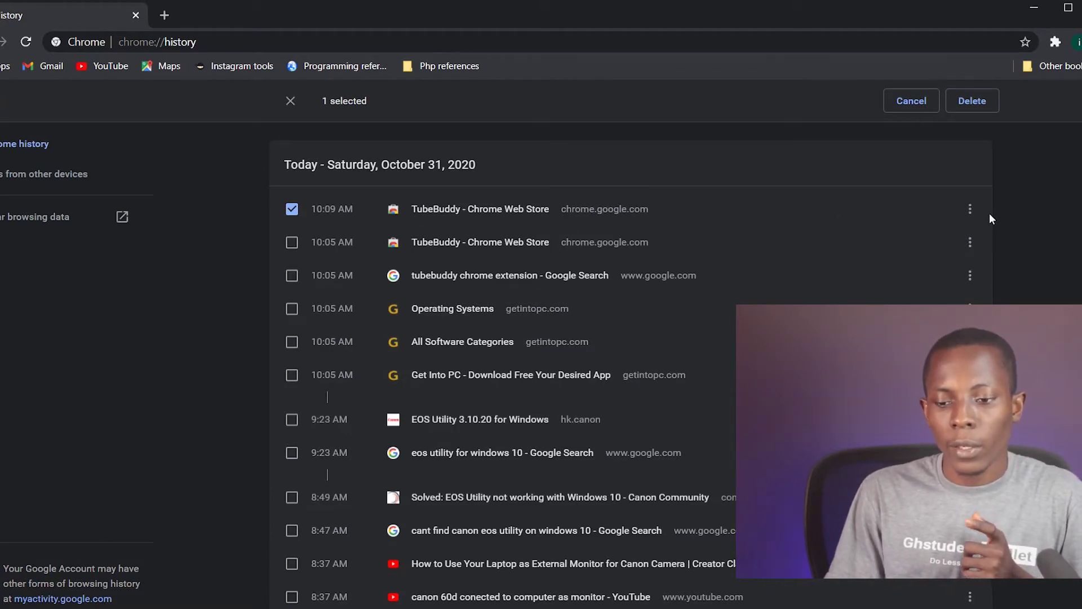
{"action": "left_click", "coordinate": [970, 210]}
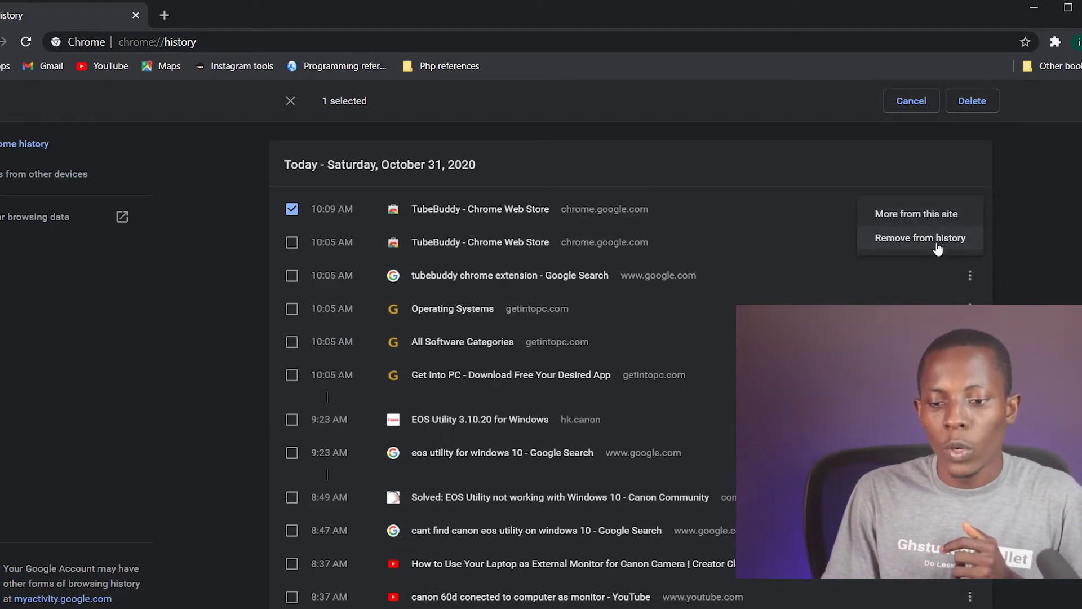
{"action": "left_click", "coordinate": [920, 238]}
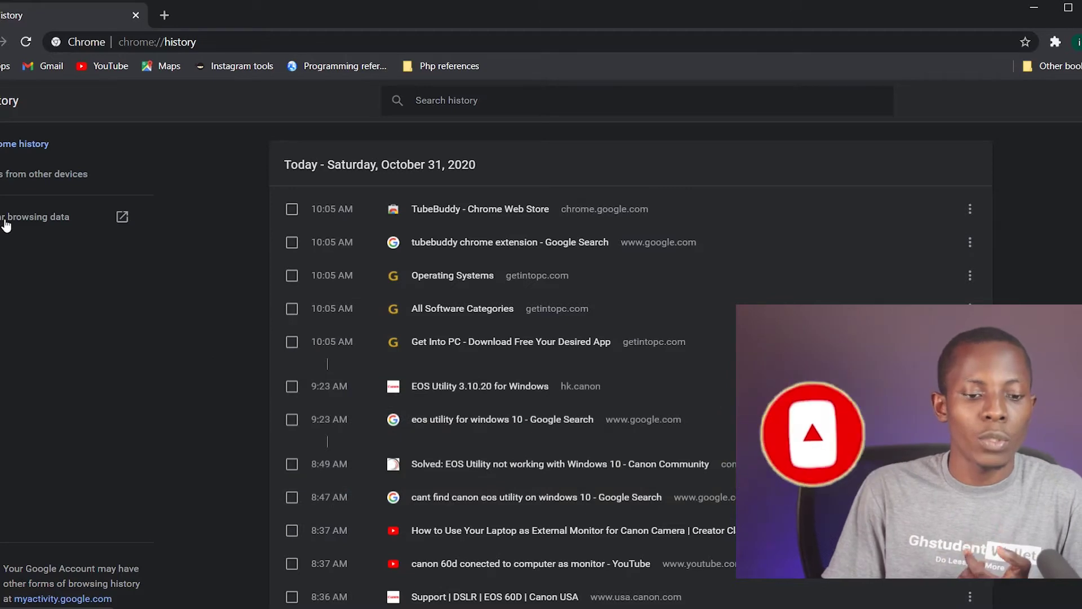
Step: Open the Clear browsing data dialog and check the time range options, keeping Last hour
{"action": "left_click", "coordinate": [6, 221]}
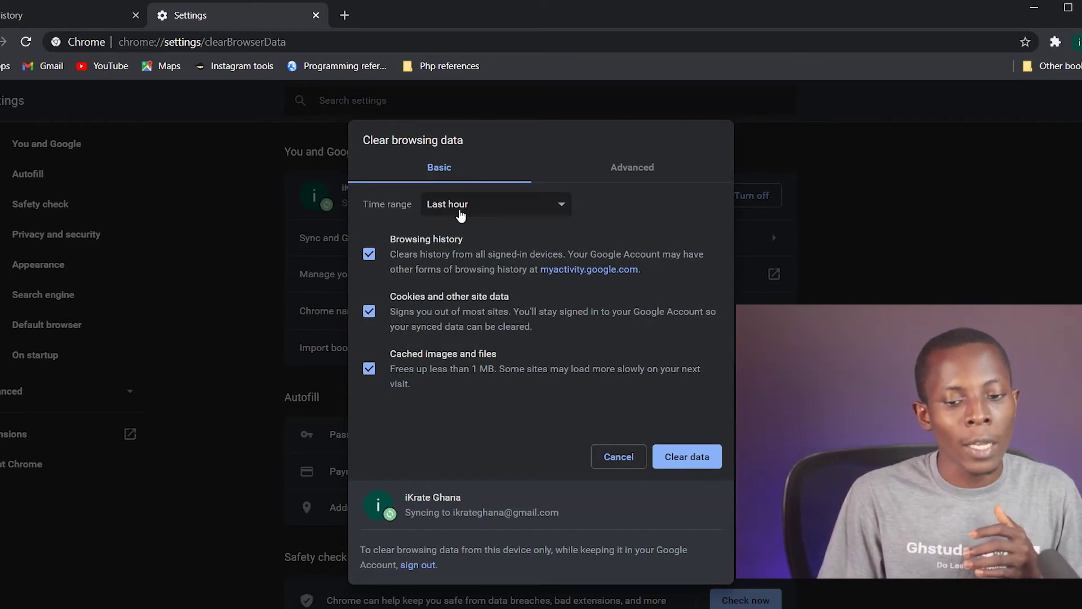
{"action": "left_click", "coordinate": [501, 214]}
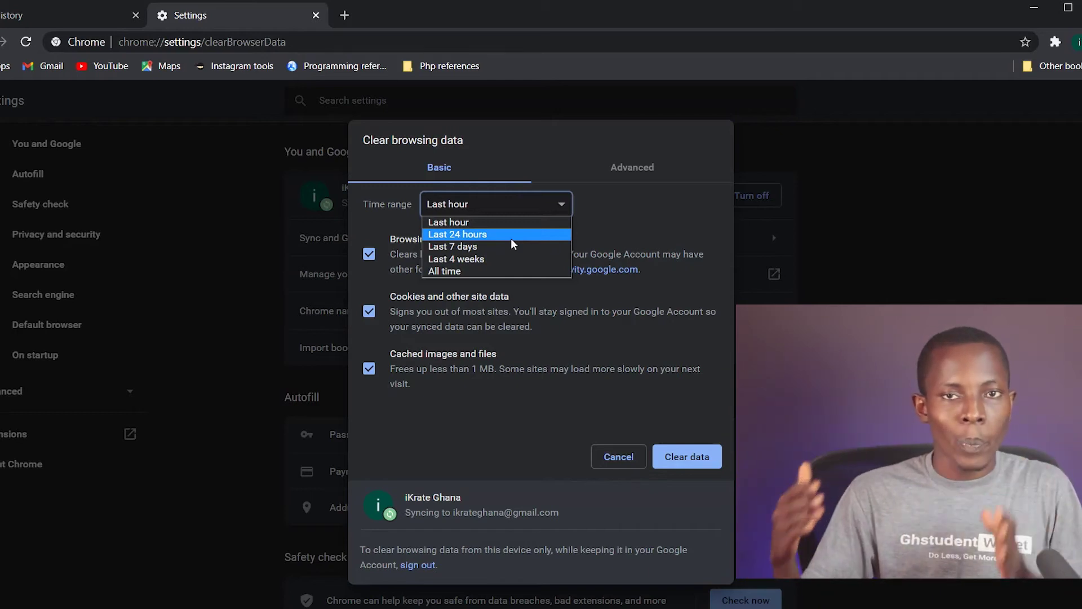
{"action": "left_click", "coordinate": [644, 204]}
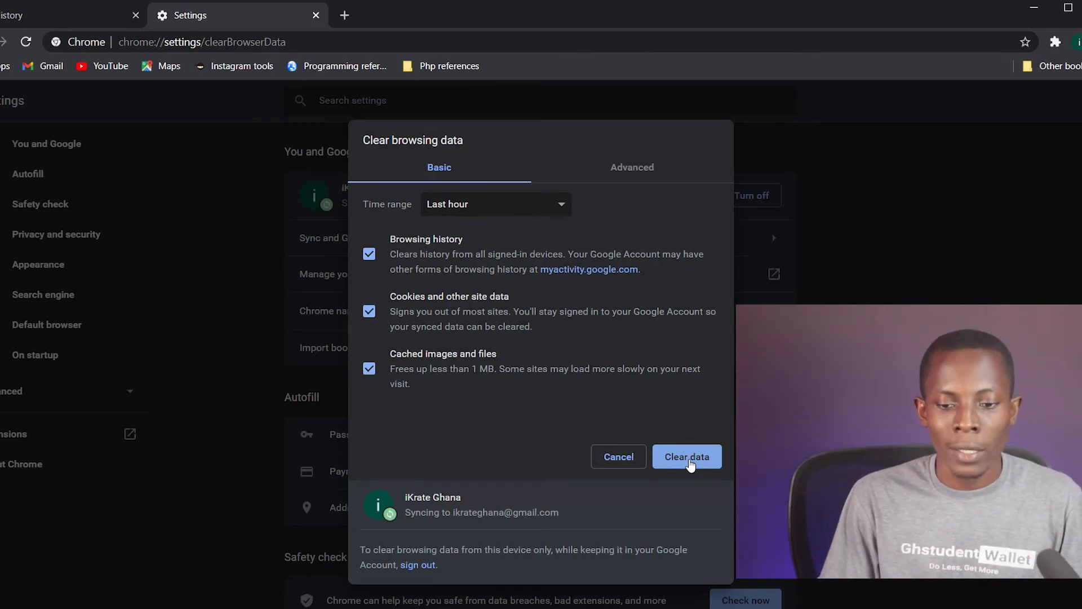
Step: Switch the Clear browsing data dialog to its Advanced tab
{"action": "left_click", "coordinate": [645, 175]}
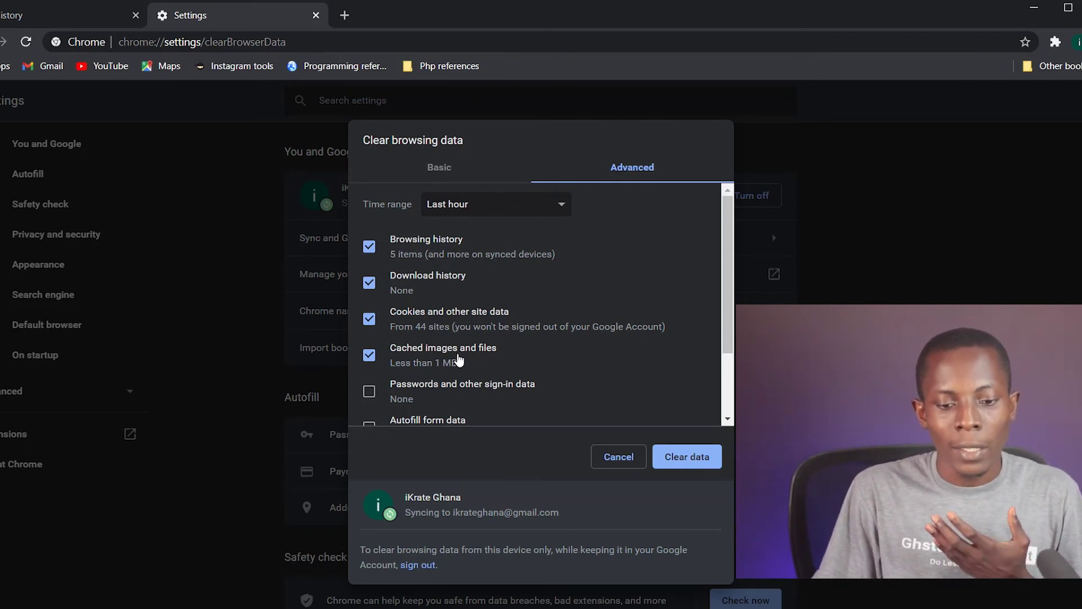
{"action": "scroll", "coordinate": [460, 358], "scroll_direction": "down", "scroll_amount": 2}
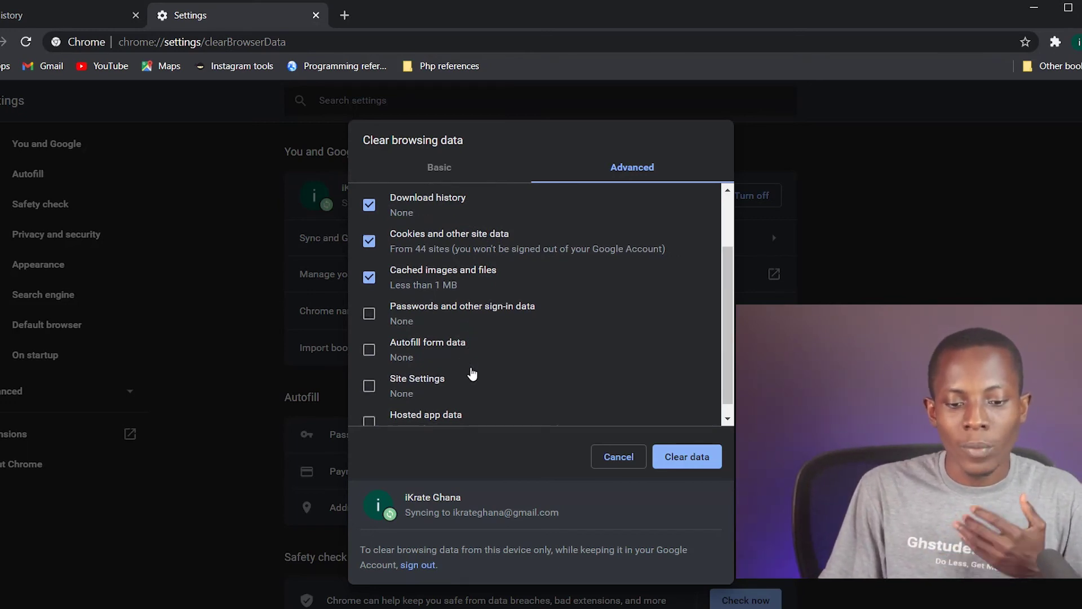
{"action": "scroll", "coordinate": [473, 372], "scroll_direction": "down", "scroll_amount": 1}
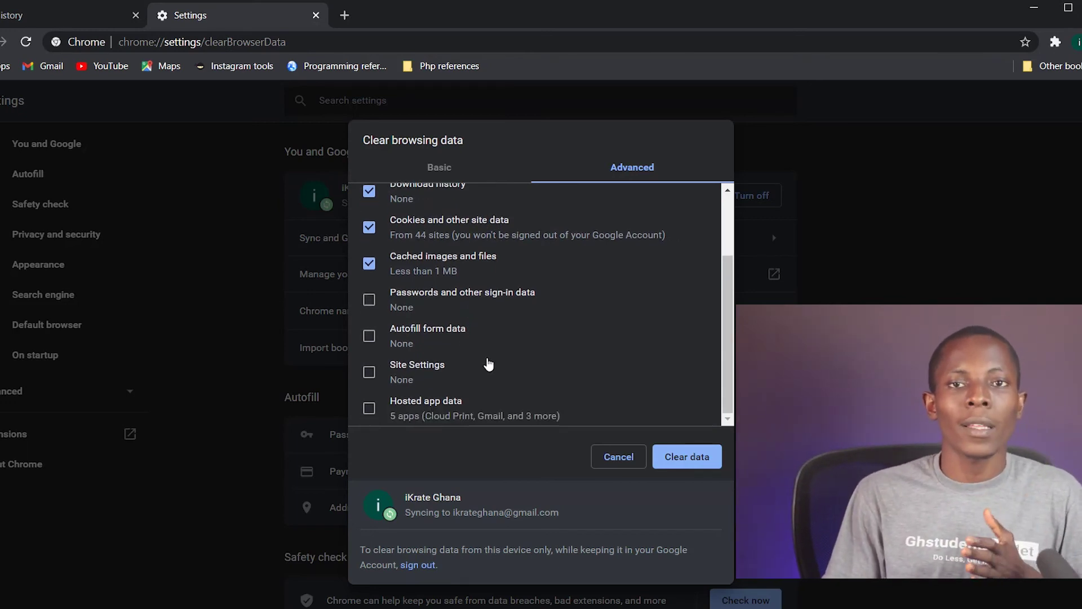